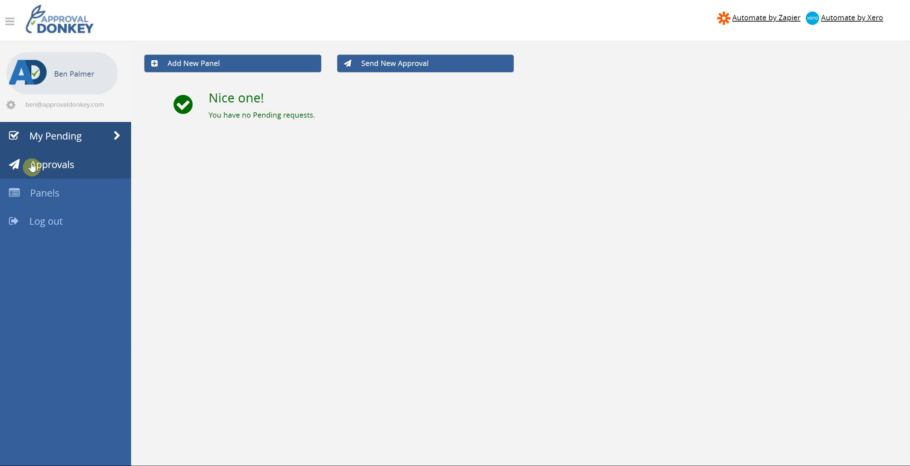
Start a new approval panel and name it "Bill Approvals"
click(44, 193)
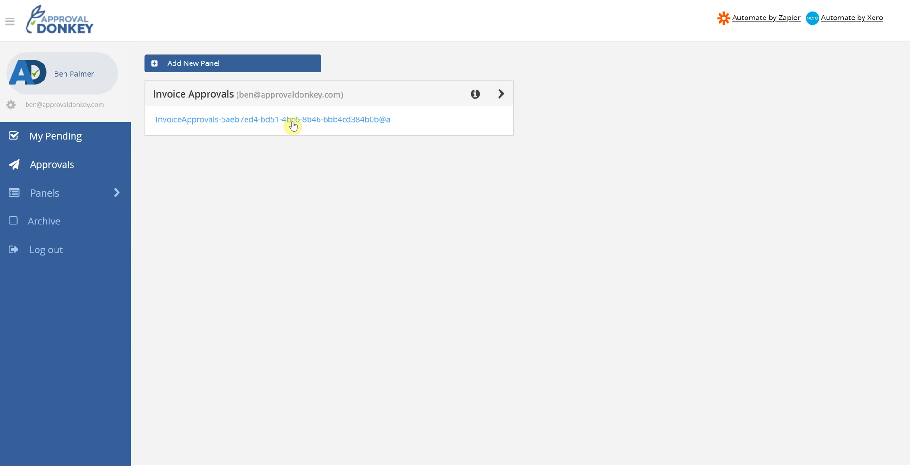
click(194, 67)
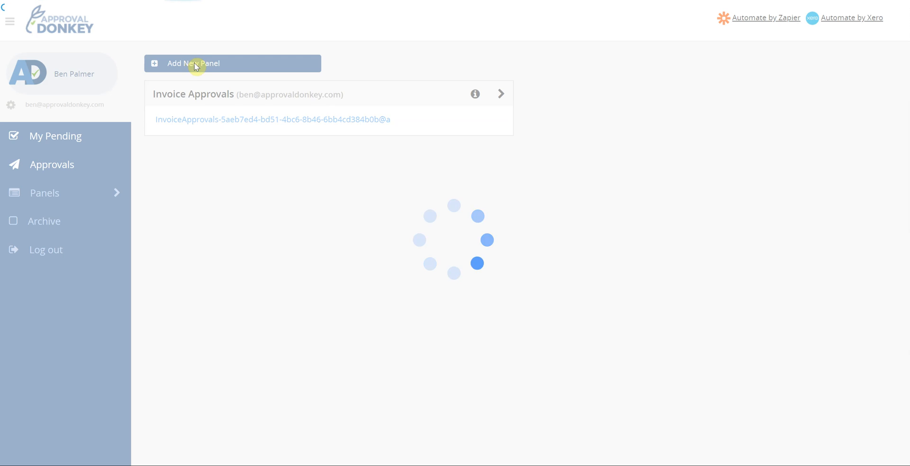
click(198, 98)
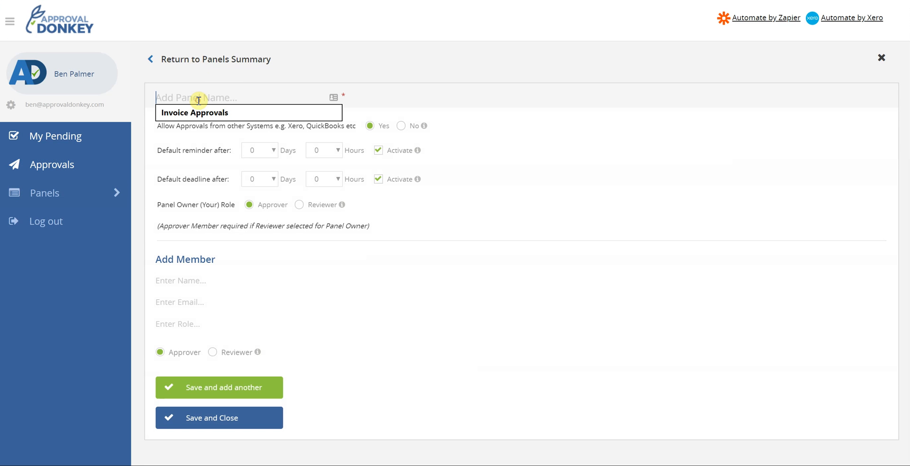
text(Bi)
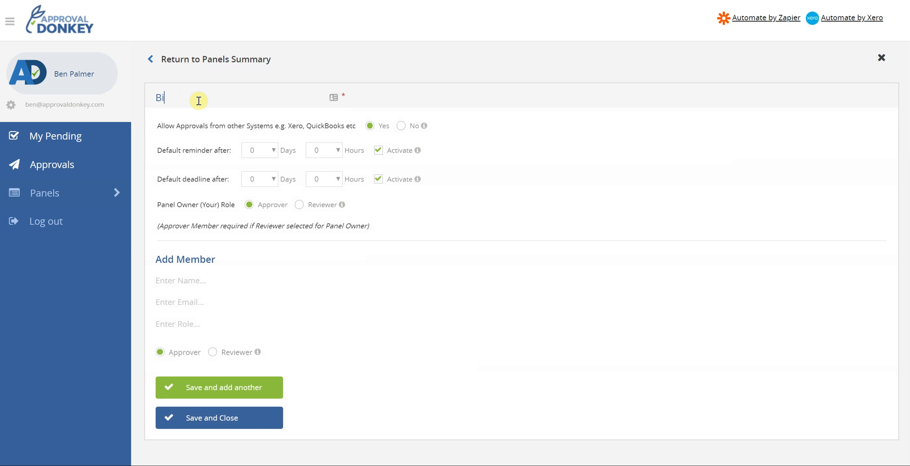
text(ll Approvals)
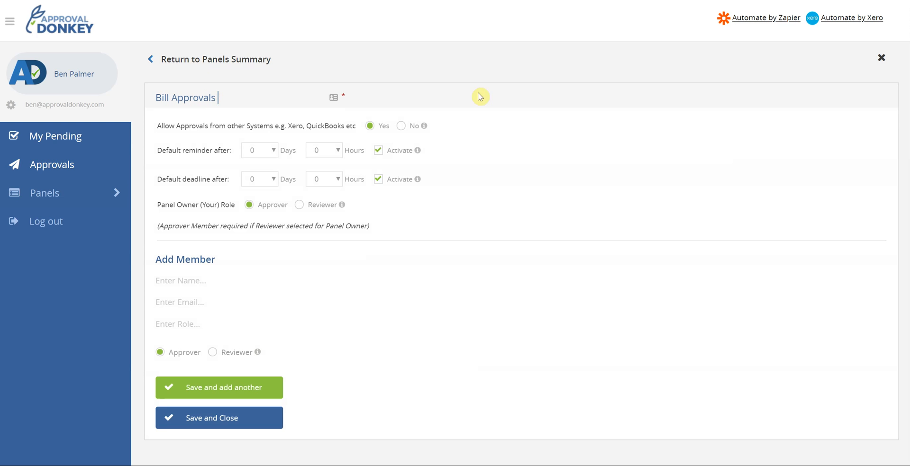
Deactivate the panel's default reminder and default deadline, and save the panel
click(378, 152)
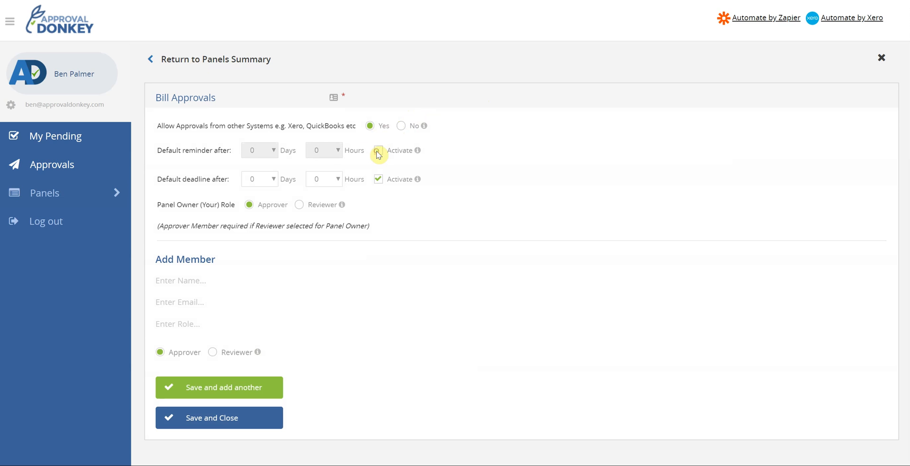
click(378, 180)
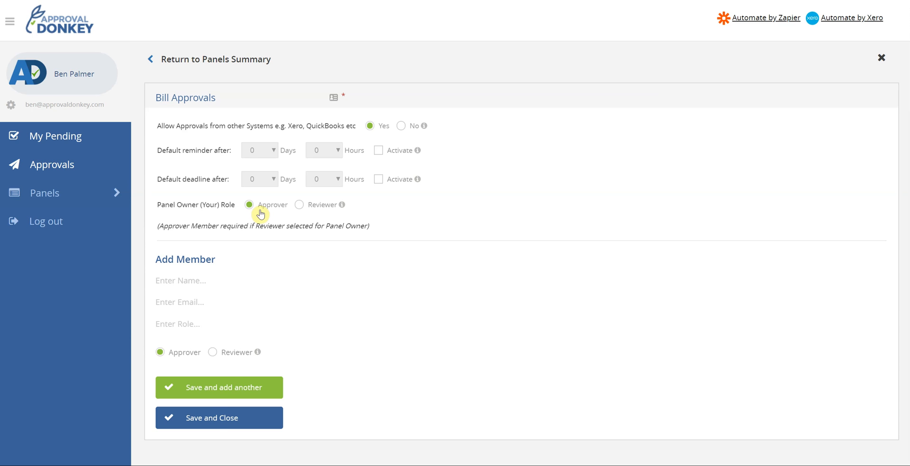
click(217, 419)
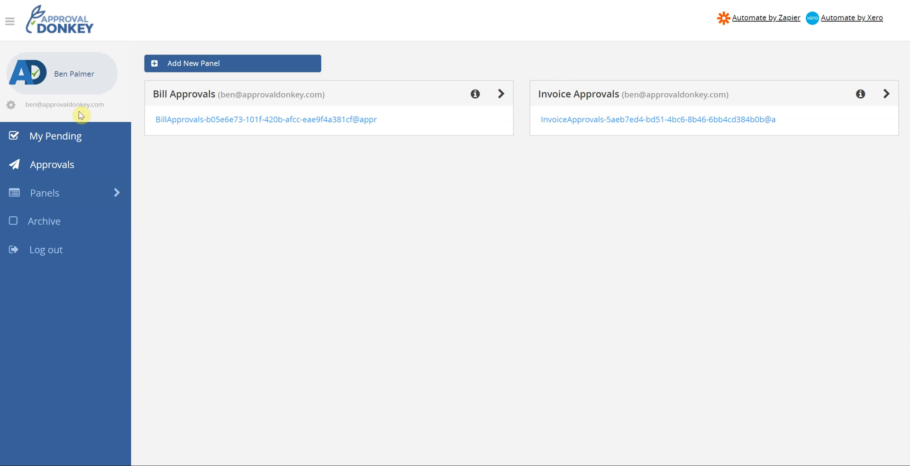
Enable the Automate by Xero integration and connect it by logging in to Xero and allowing access for 30 mins
click(13, 107)
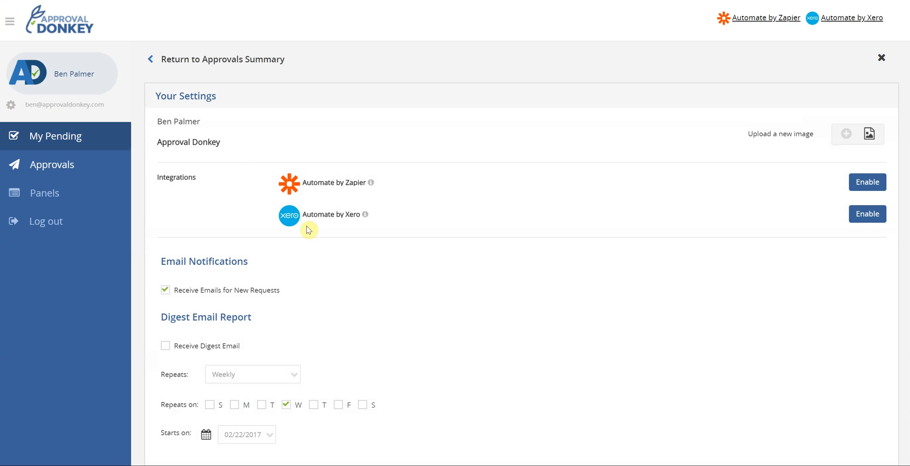
click(863, 214)
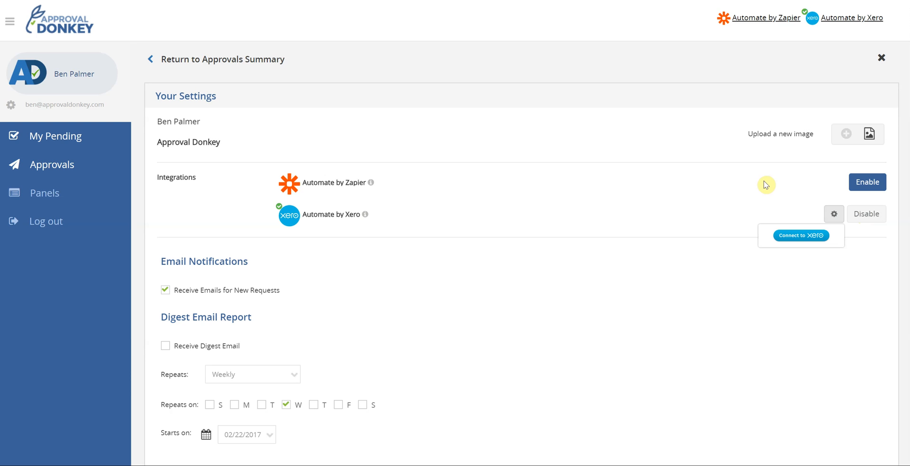
click(804, 239)
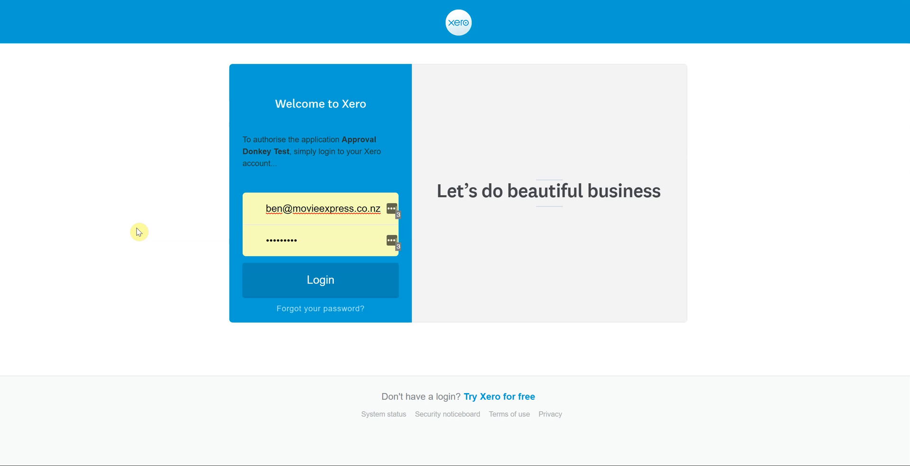
click(329, 281)
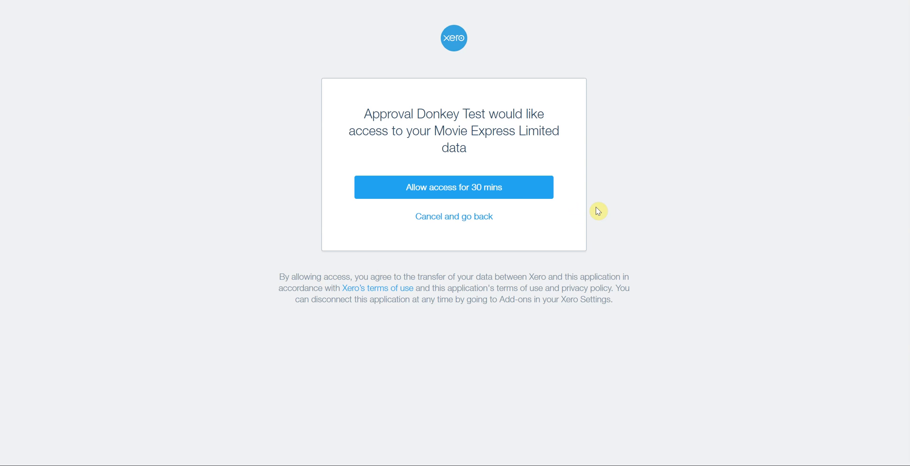
click(432, 186)
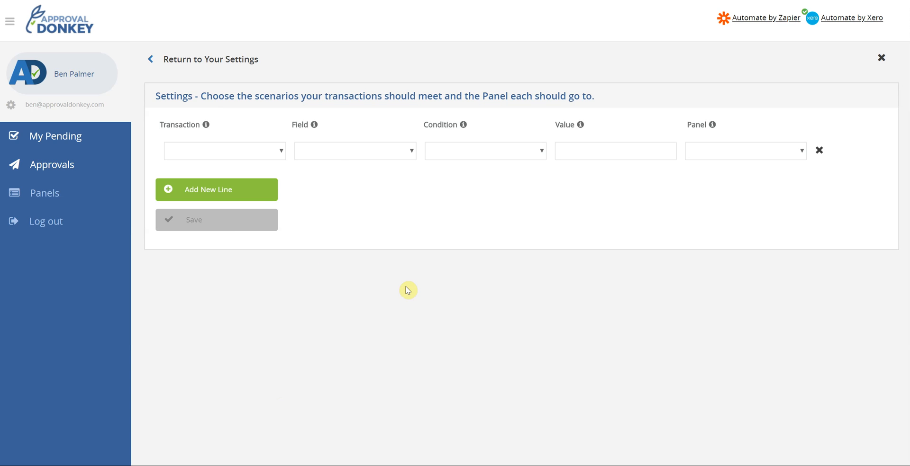
Set the first scenario line to send Invoices to the Invoice Approvals panel and save it
click(258, 157)
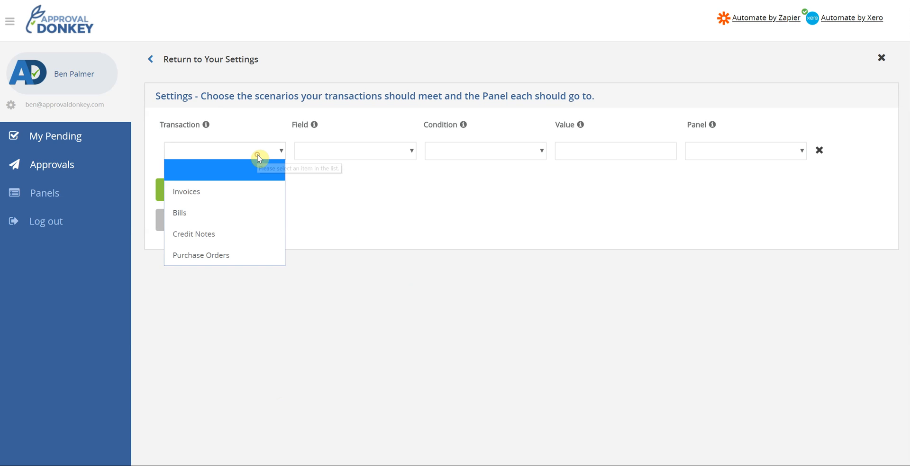
click(207, 193)
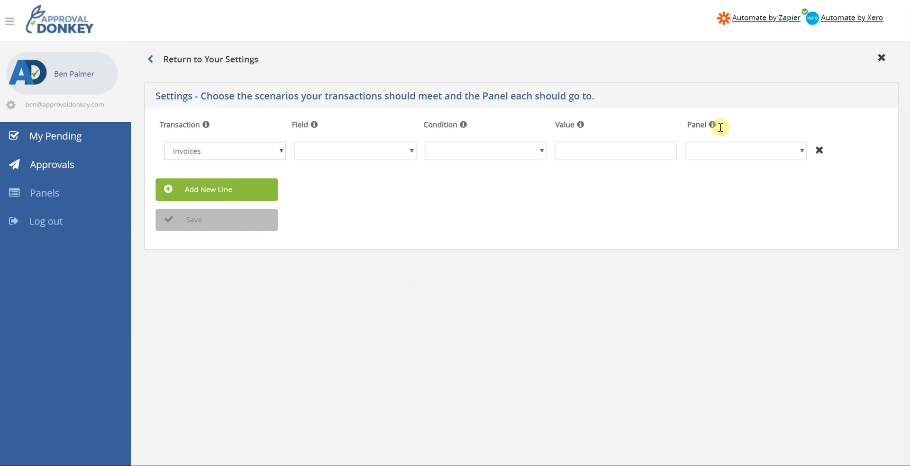
click(768, 152)
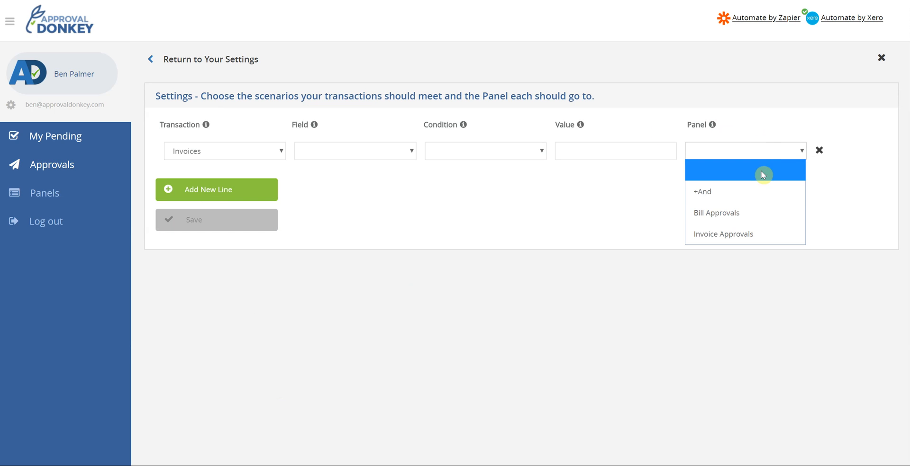
click(729, 232)
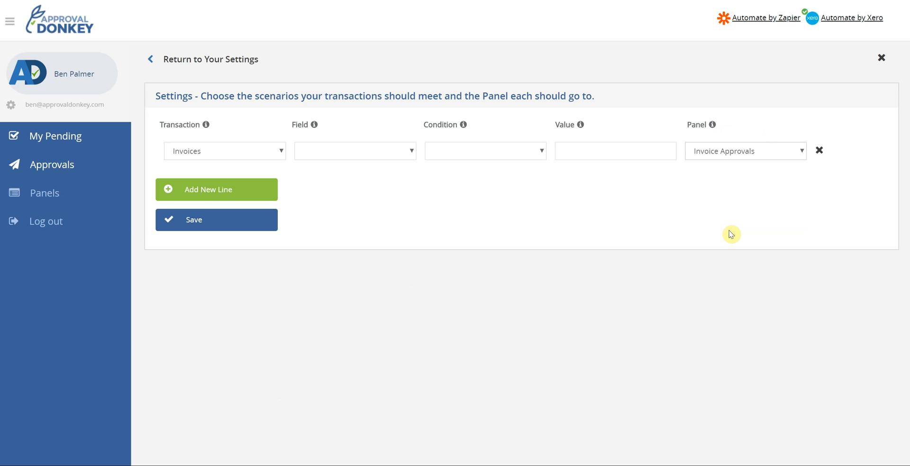
click(165, 226)
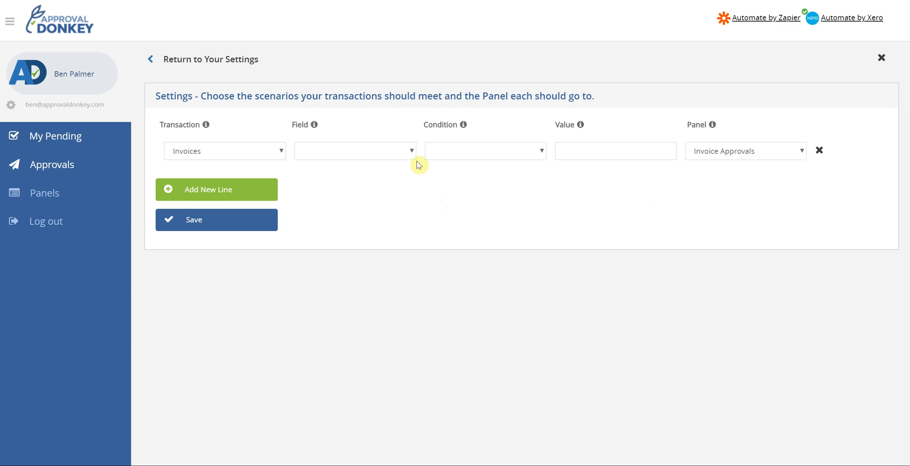
Add a second scenario line and remove the surplus blank lines below it
click(206, 190)
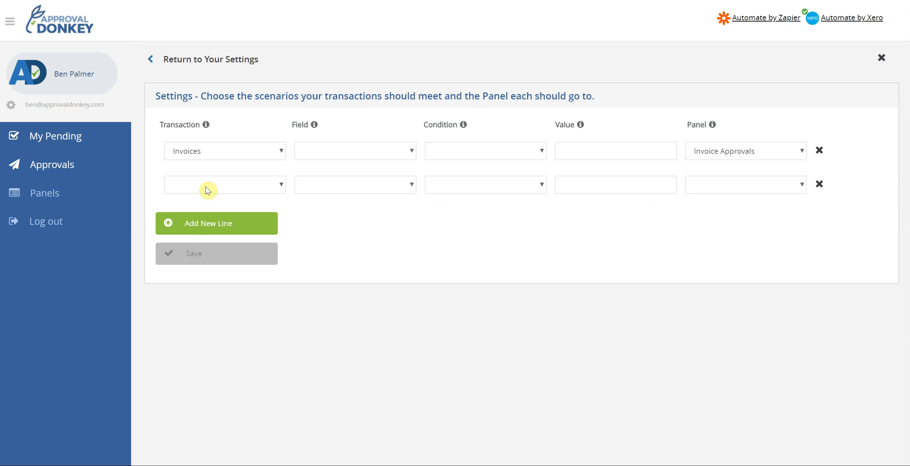
double_click(201, 229)
click(818, 219)
click(819, 220)
Set the second scenario line's transaction to Bills and its field to Total
click(235, 187)
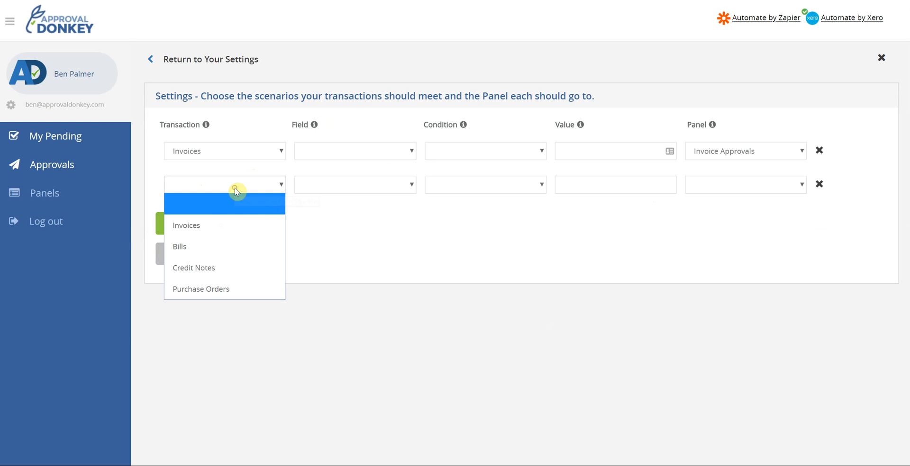
click(205, 241)
click(368, 192)
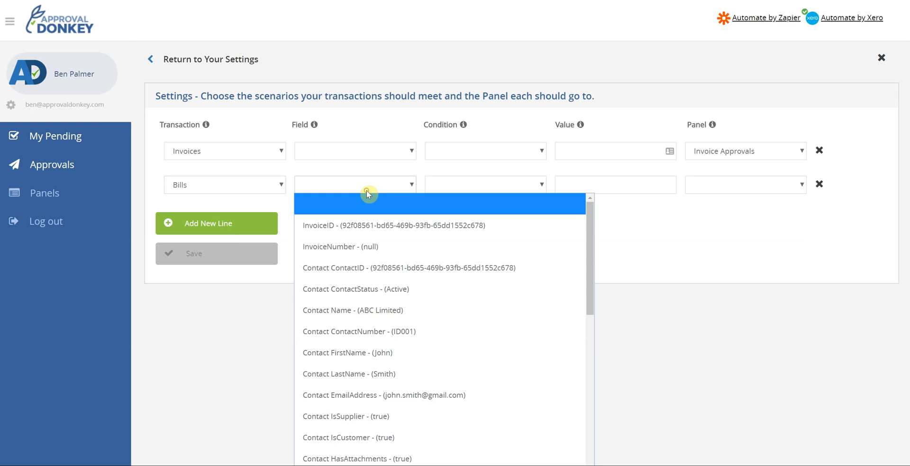
scroll(370, 283, down, 5)
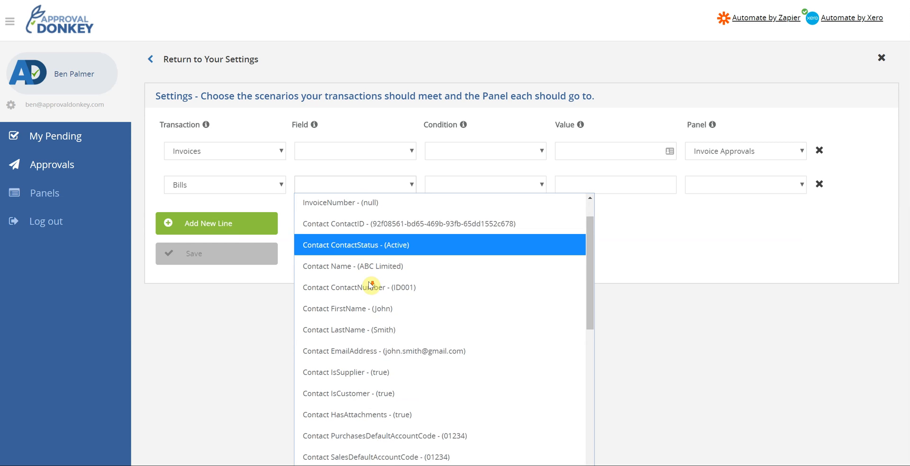
scroll(371, 286, down, 5)
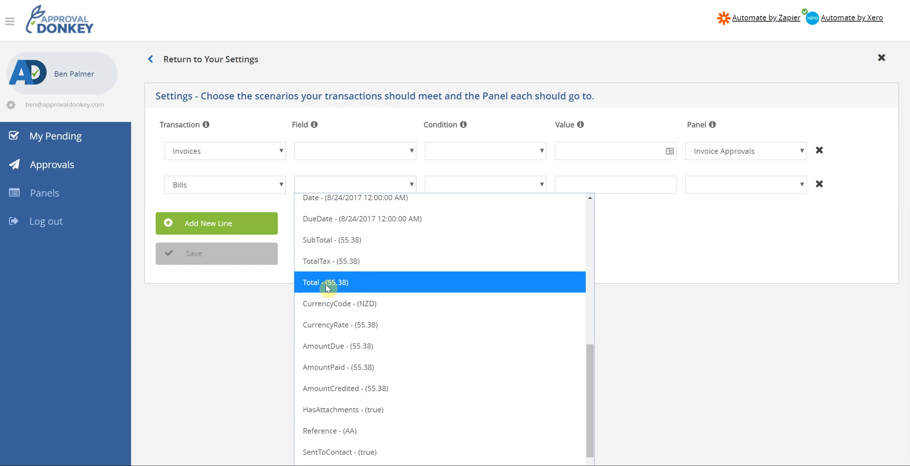
click(326, 284)
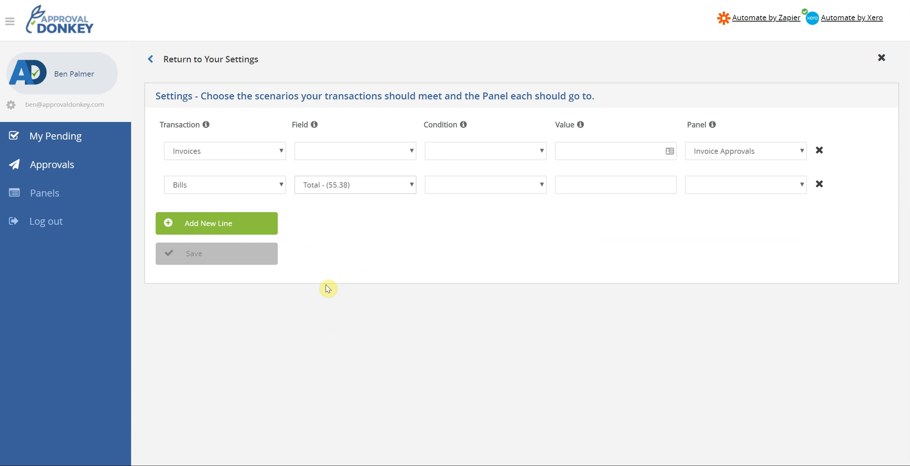
Set the Bills line's condition to (Number) Greater than 1000 and route it to the Bill Approvals panel
click(520, 187)
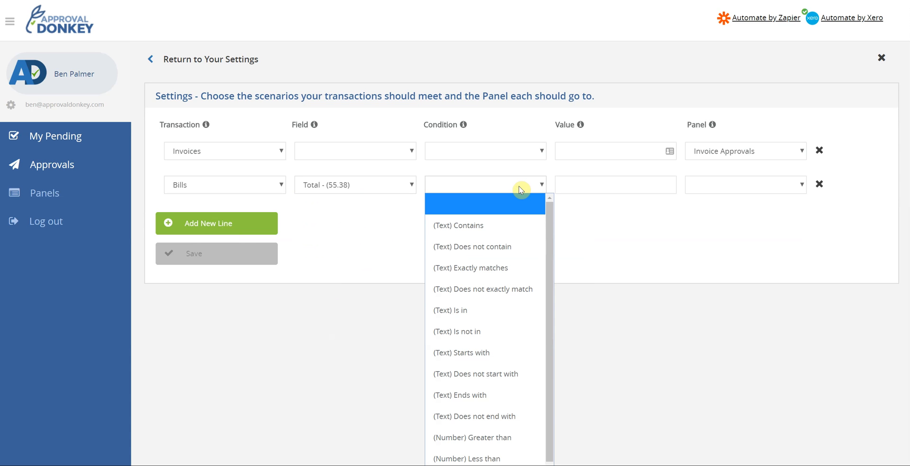
scroll(507, 265, down, 3)
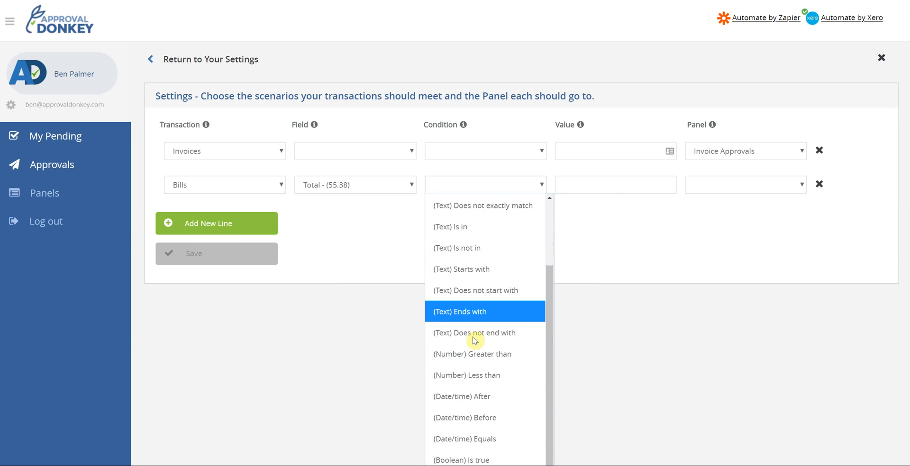
click(468, 351)
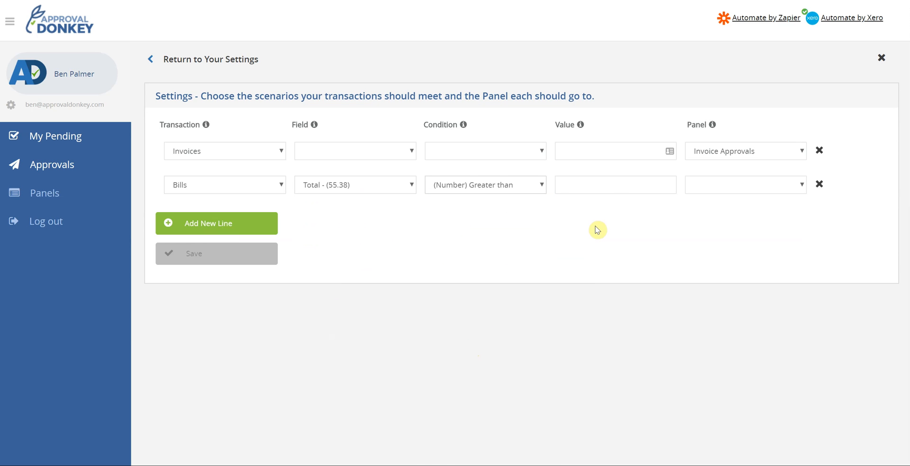
click(611, 194)
text(1000)
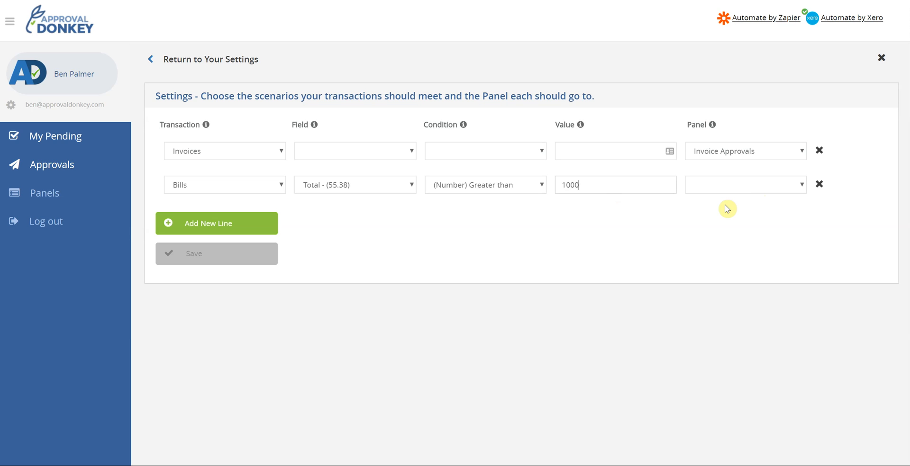
click(758, 190)
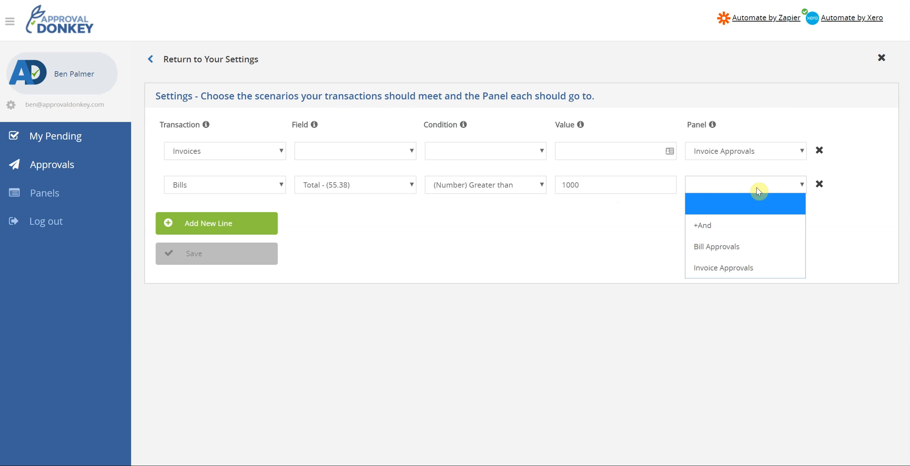
click(732, 257)
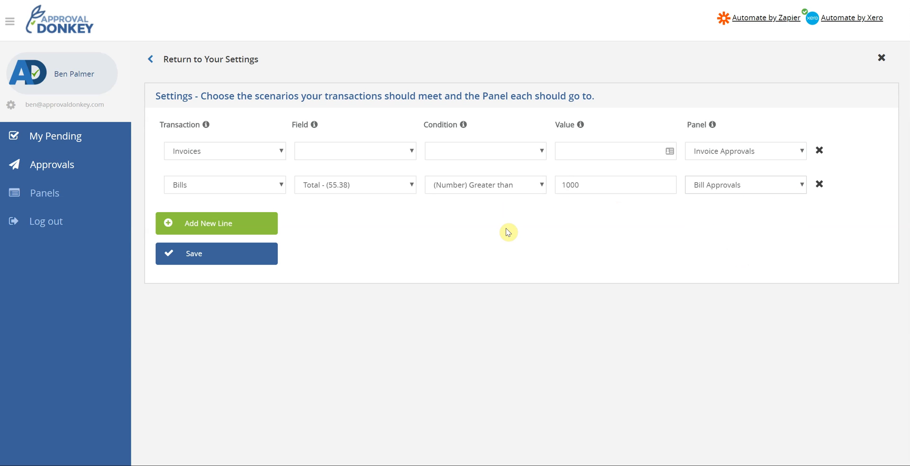
Add a third scenario line for Invoices and set its field to Line Items ItemCode
click(195, 222)
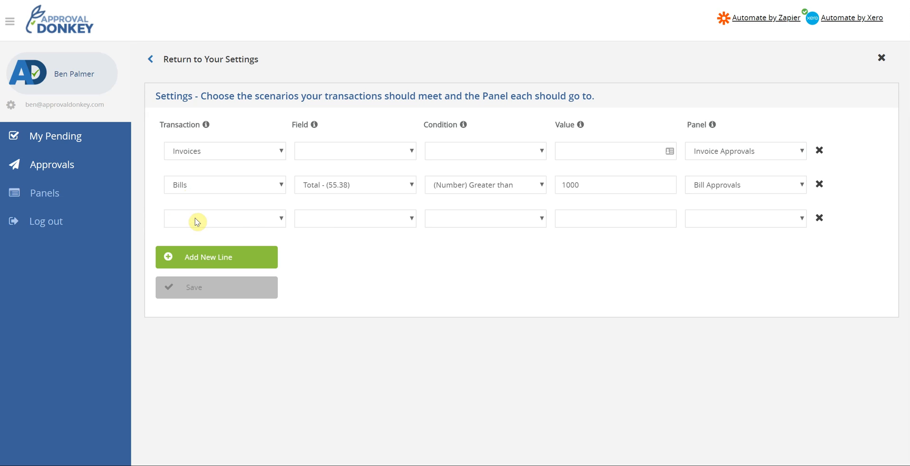
click(250, 222)
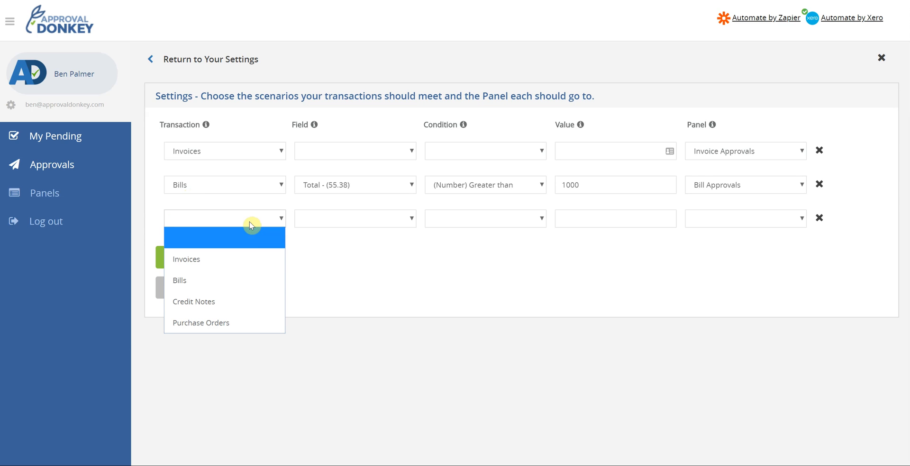
click(208, 259)
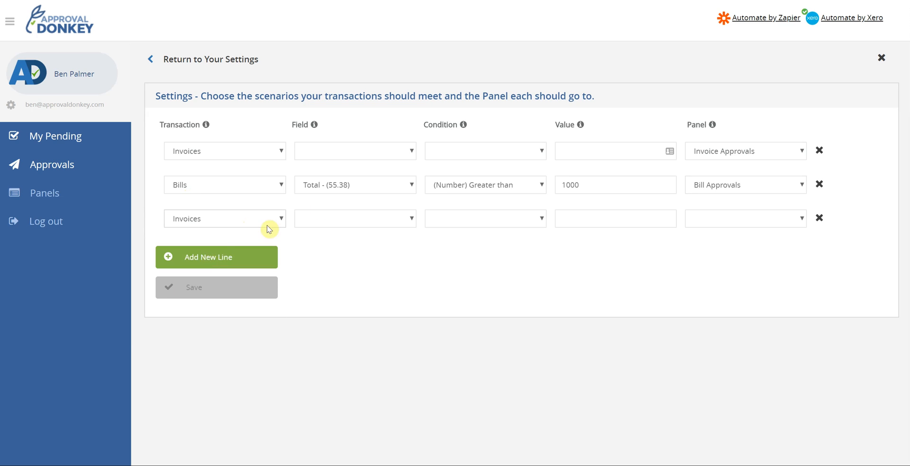
click(377, 222)
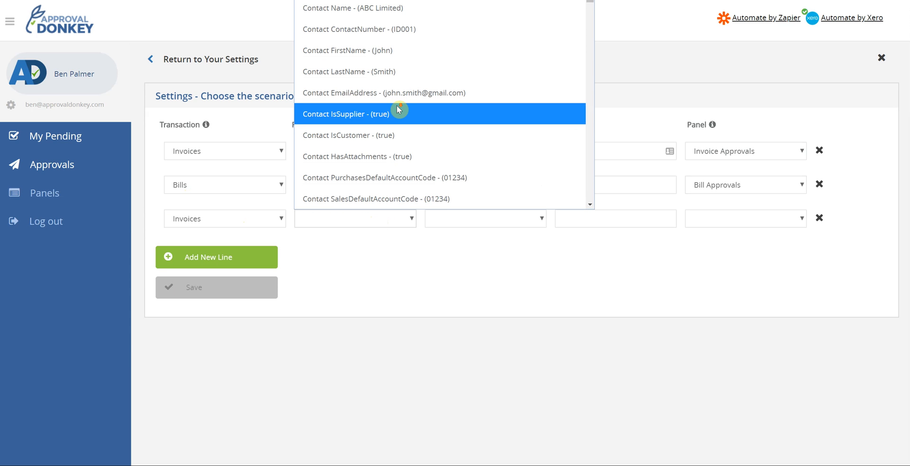
scroll(397, 105, down, 4)
scroll(398, 109, up, 2)
scroll(399, 110, down, 8)
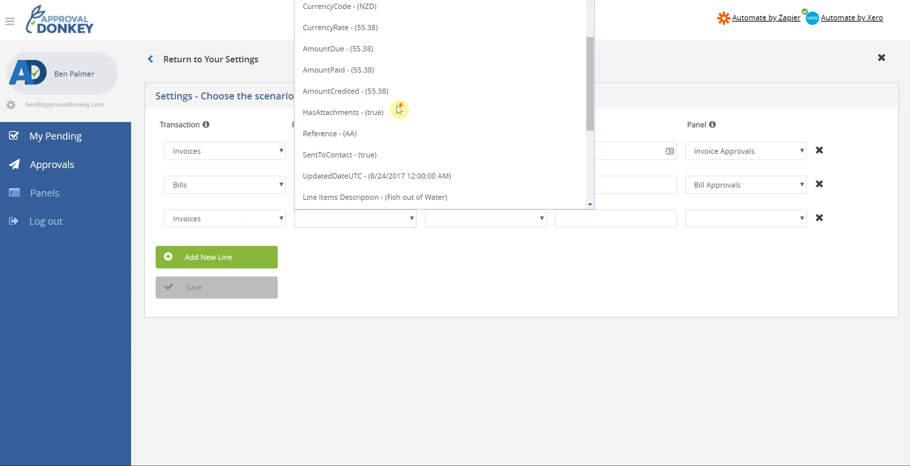
scroll(398, 109, down, 5)
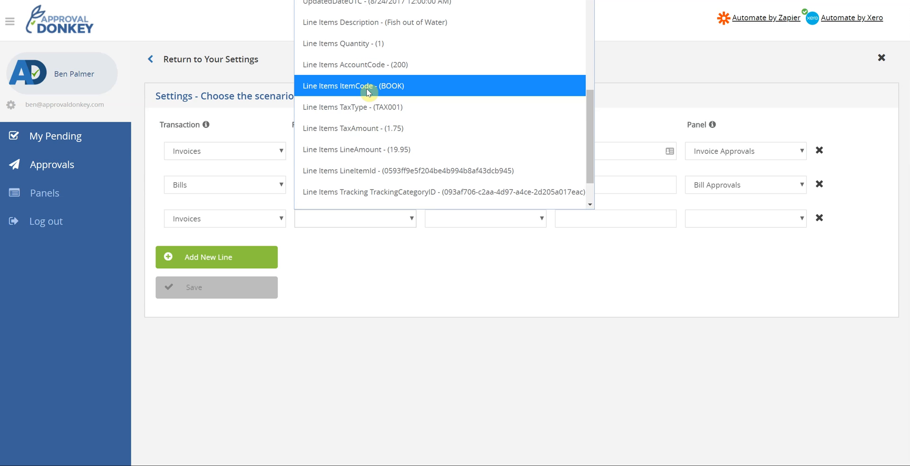
click(368, 91)
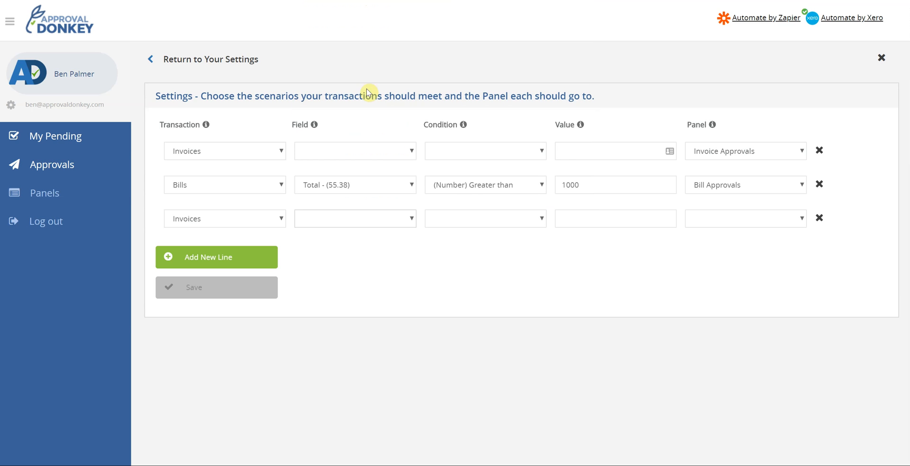
Set the new Invoices line's condition to (Text) Exactly matches Operations and attach a further condition with +And
click(512, 220)
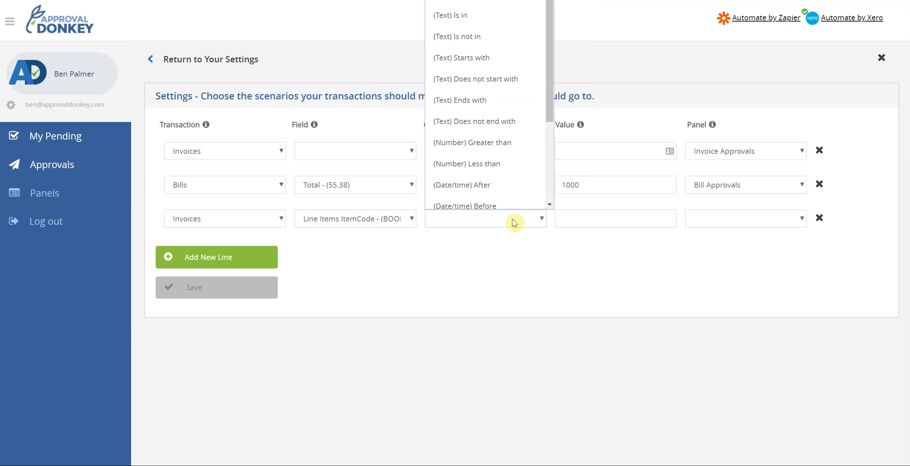
scroll(505, 138, down, 3)
scroll(505, 139, up, 3)
click(492, 1)
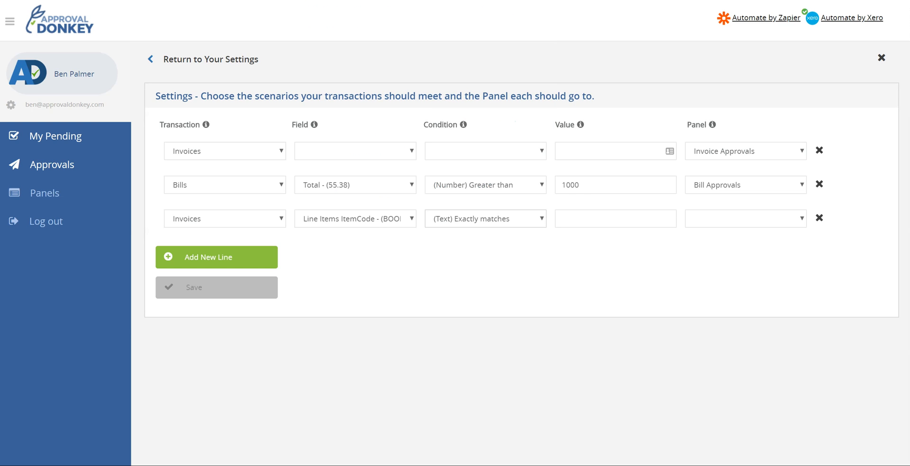
click(604, 220)
text(Operations)
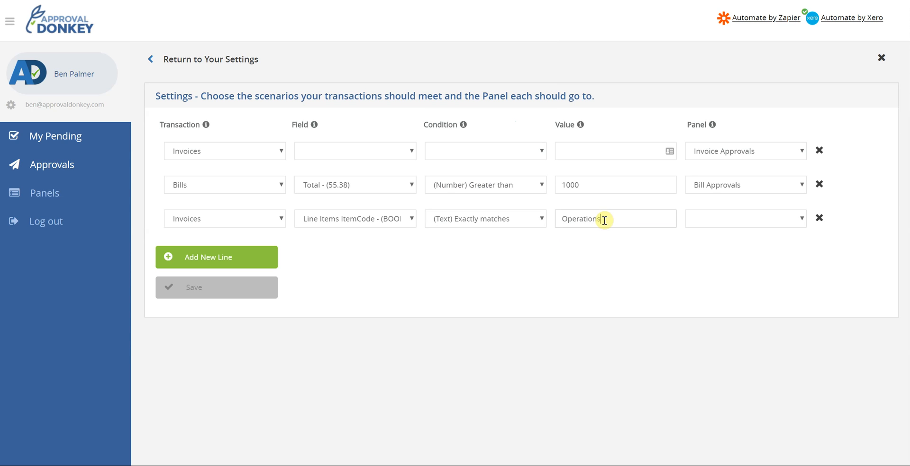
click(774, 218)
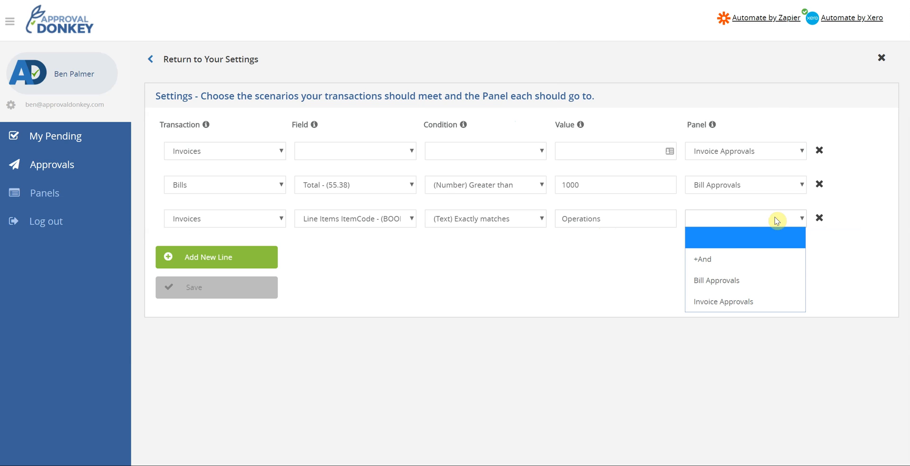
click(715, 258)
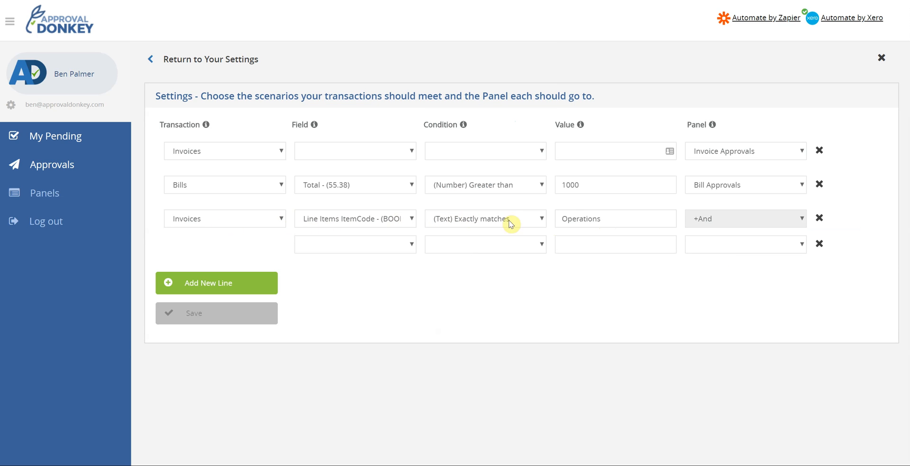
Set the added And row's field to Total and its condition to (Number) Greater than
click(382, 251)
scroll(420, 135, up, 5)
click(340, 162)
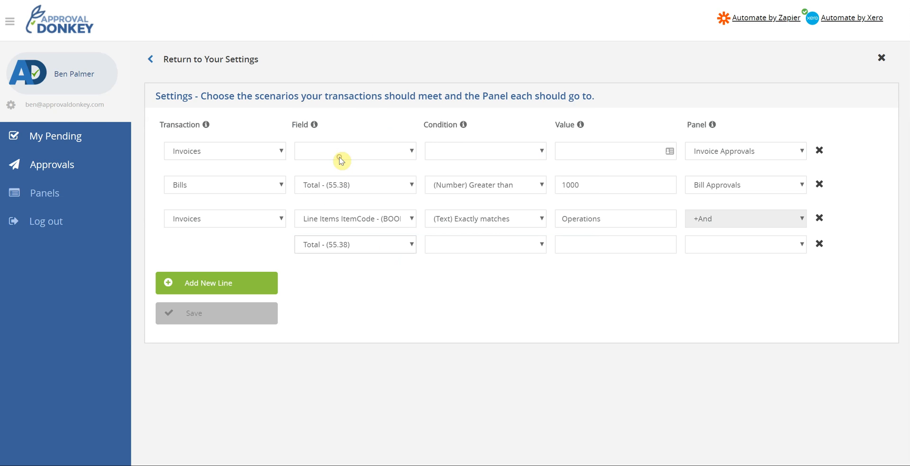
click(509, 245)
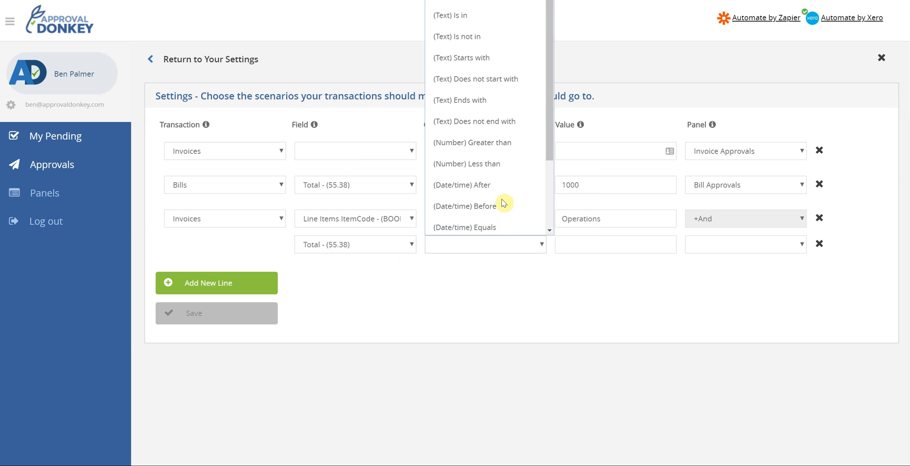
scroll(502, 126, down, 3)
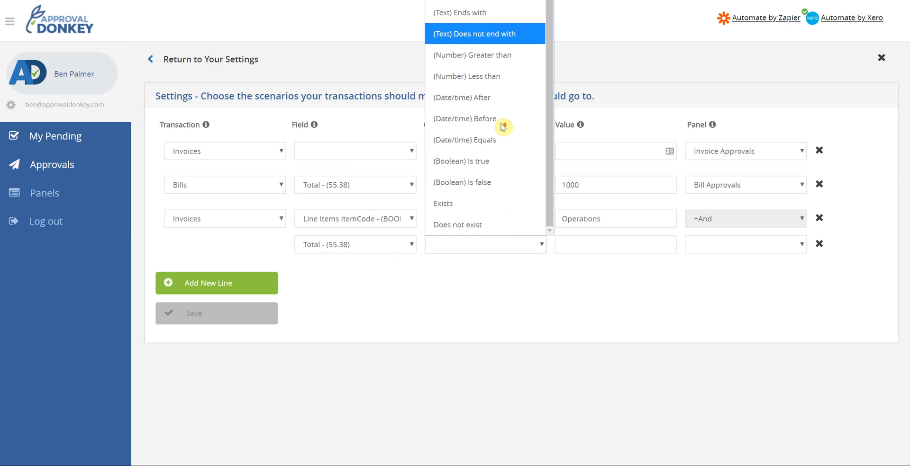
scroll(502, 126, up, 3)
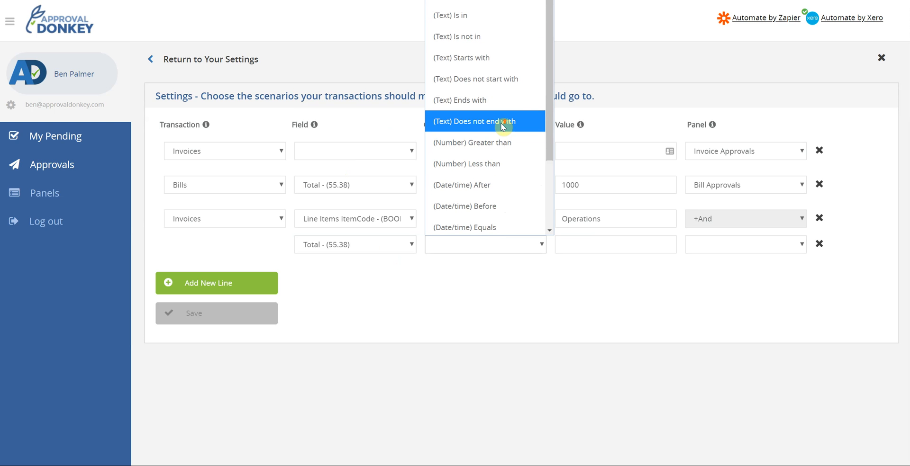
click(463, 151)
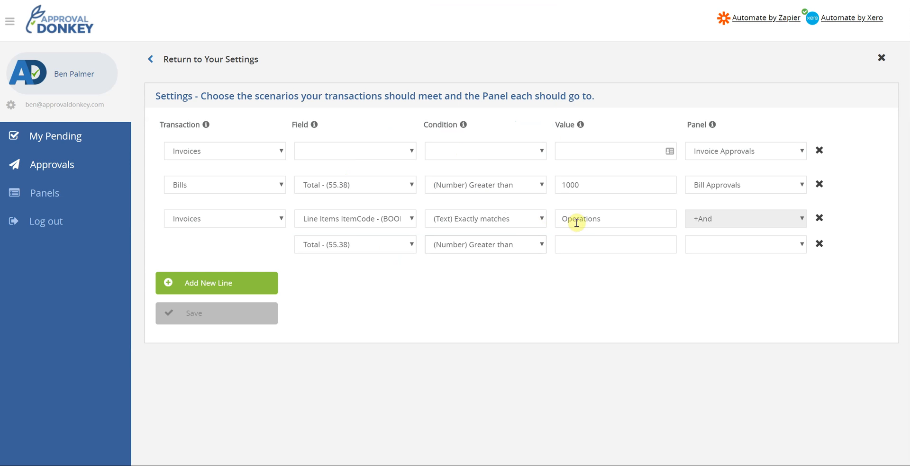
Set the And row's value to 1000 and route the scenario to the Invoice Approvals panel
click(603, 245)
text(1000)
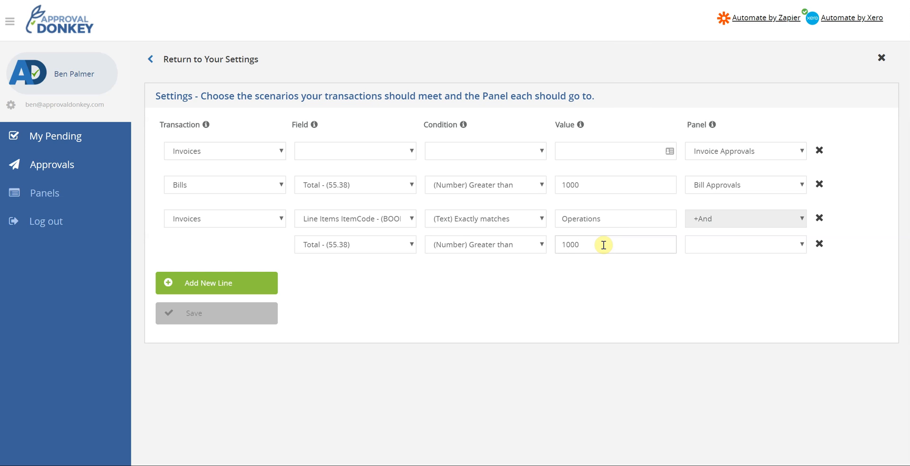
click(727, 246)
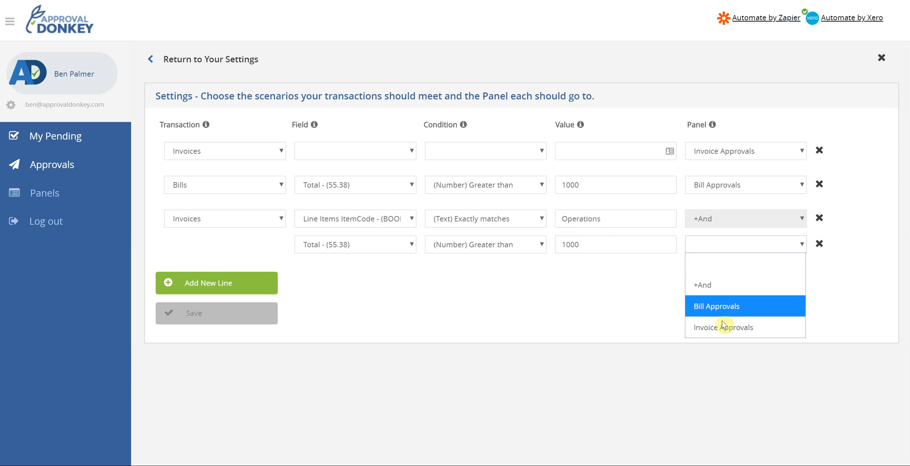
click(722, 337)
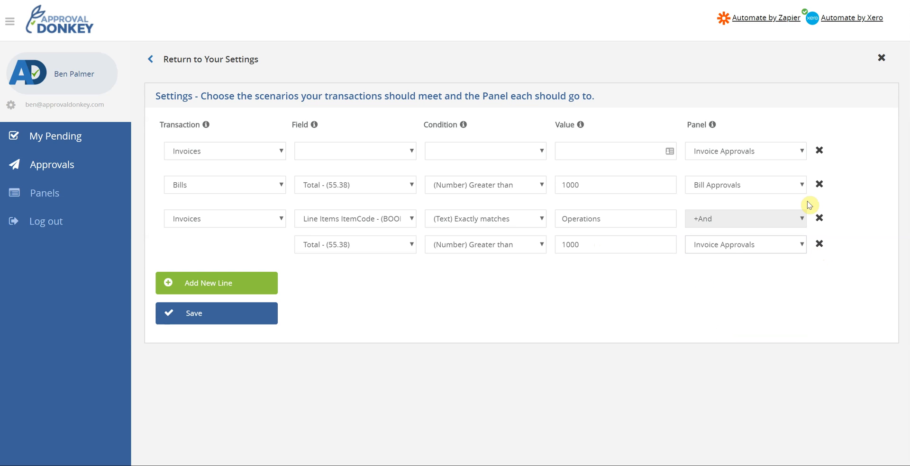
Delete the first Invoices scenario line that has no conditions and save the scenarios
click(819, 150)
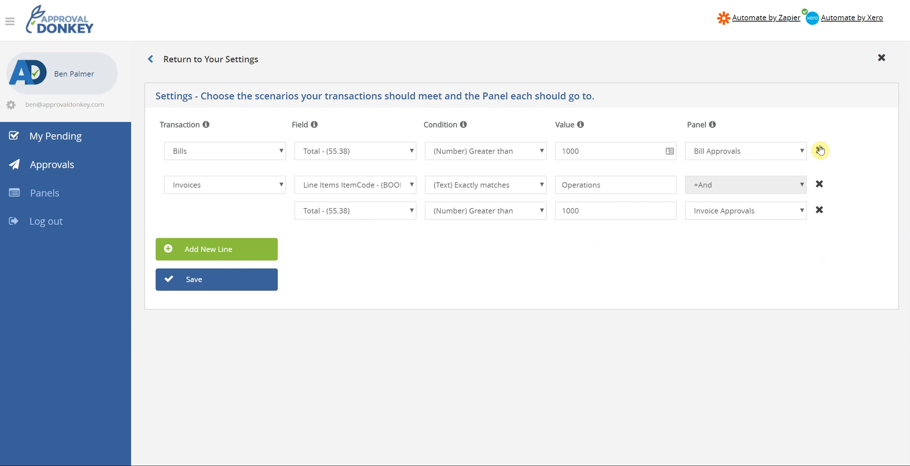
click(195, 284)
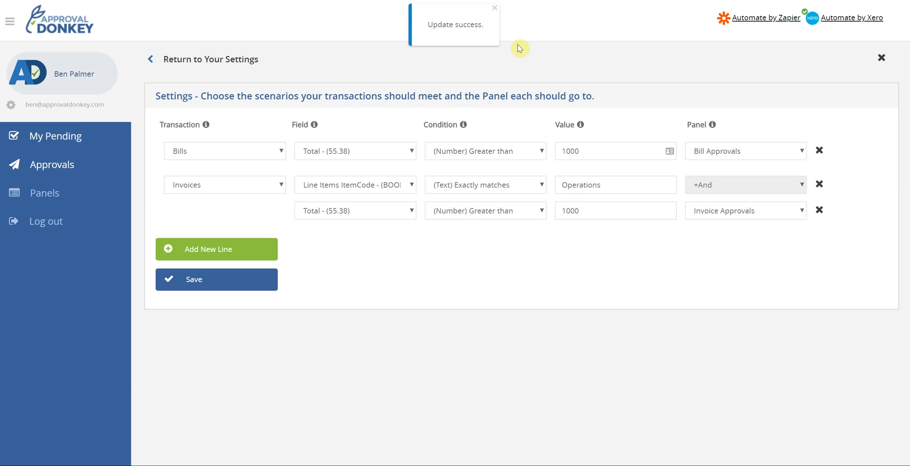
Create a panel named Credit Note Approvals with the default reminder and default deadline deactivated, and save it
click(39, 199)
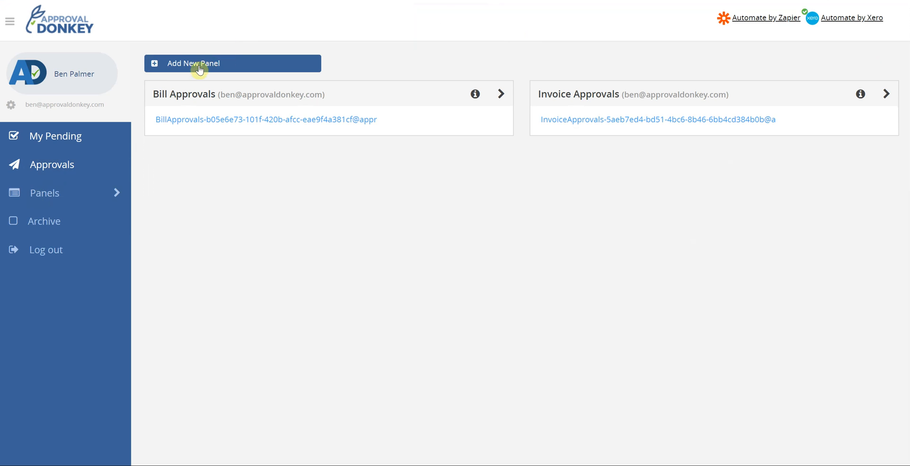
click(197, 62)
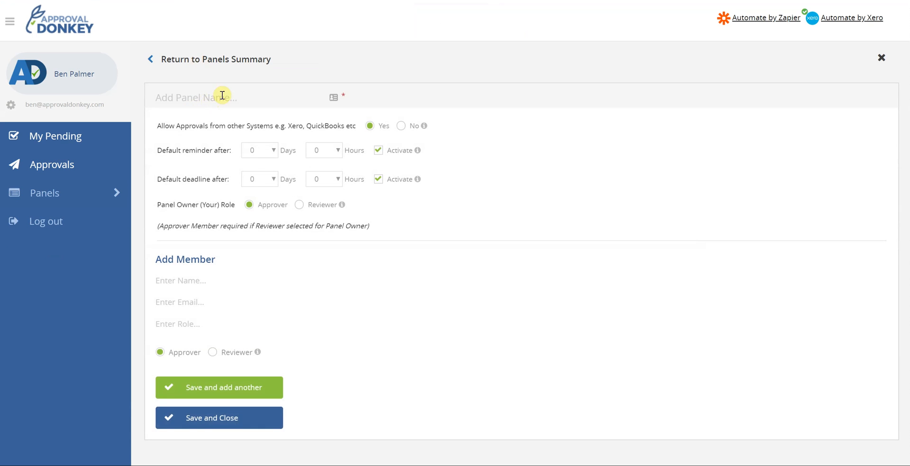
click(222, 97)
text(Credit Note Approvals)
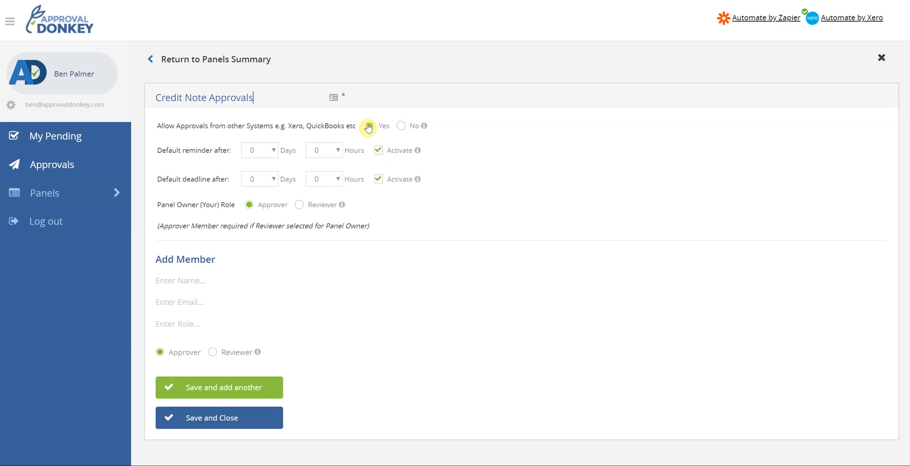
click(378, 150)
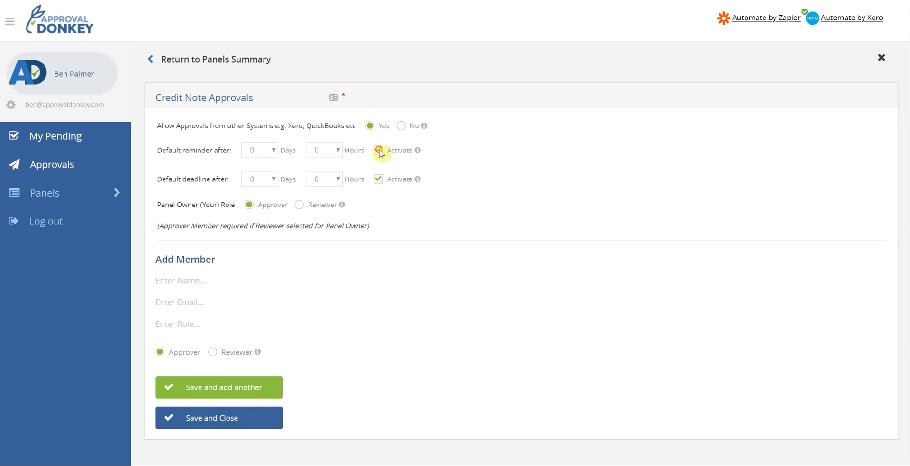
click(378, 179)
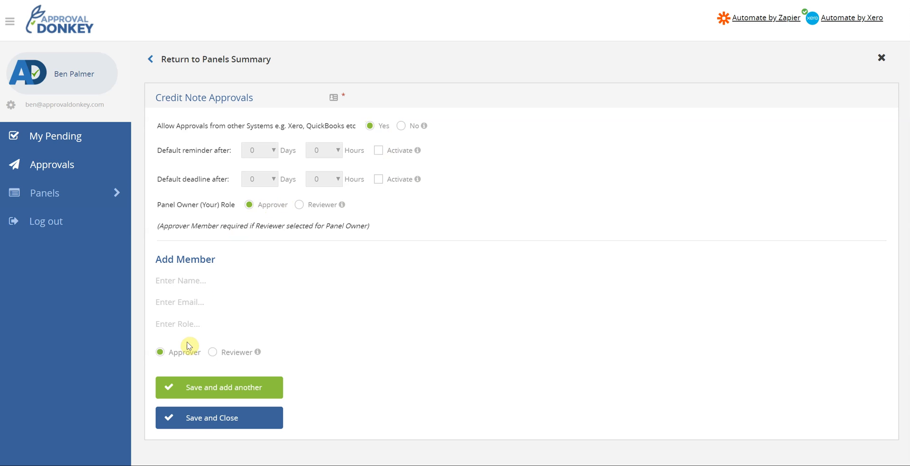
click(208, 418)
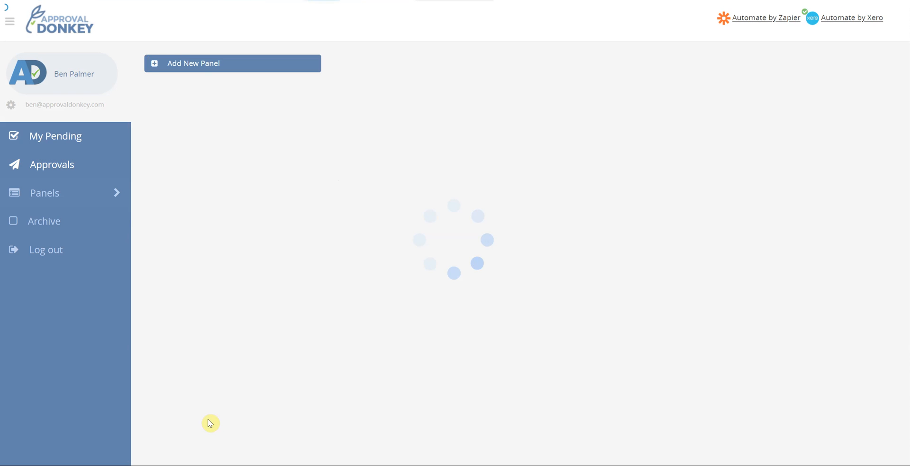
Open the scenario settings of the Xero integration from the account settings
click(11, 109)
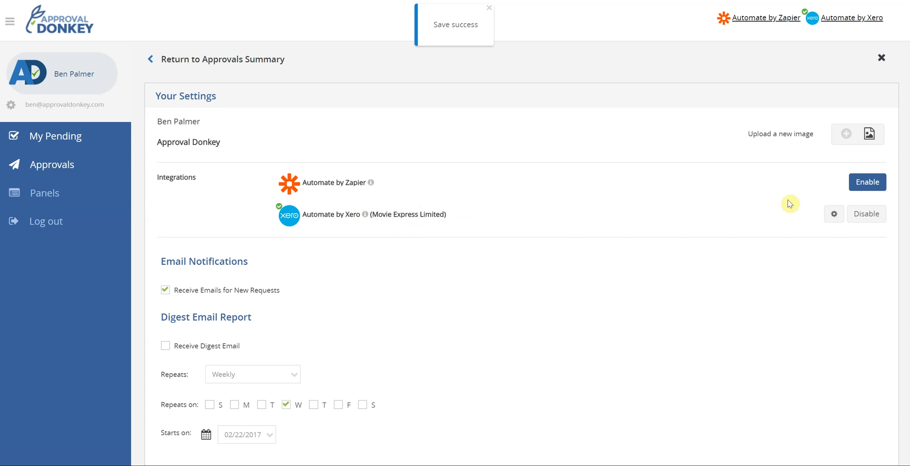
click(832, 217)
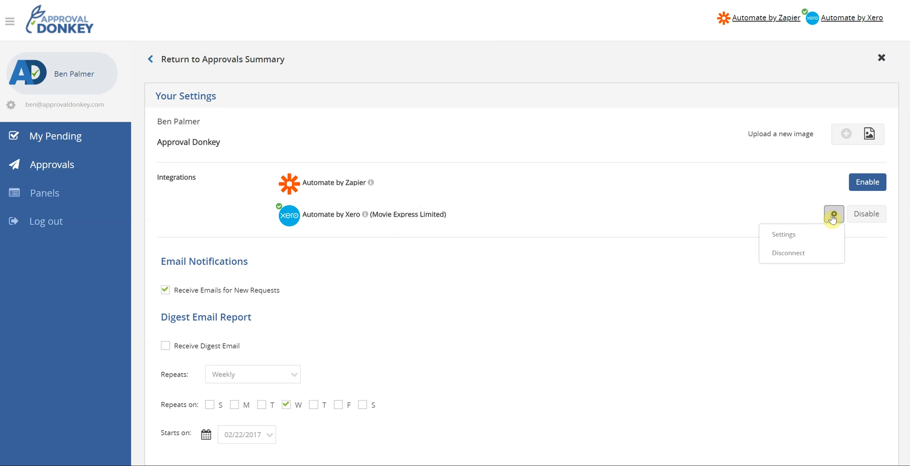
click(788, 238)
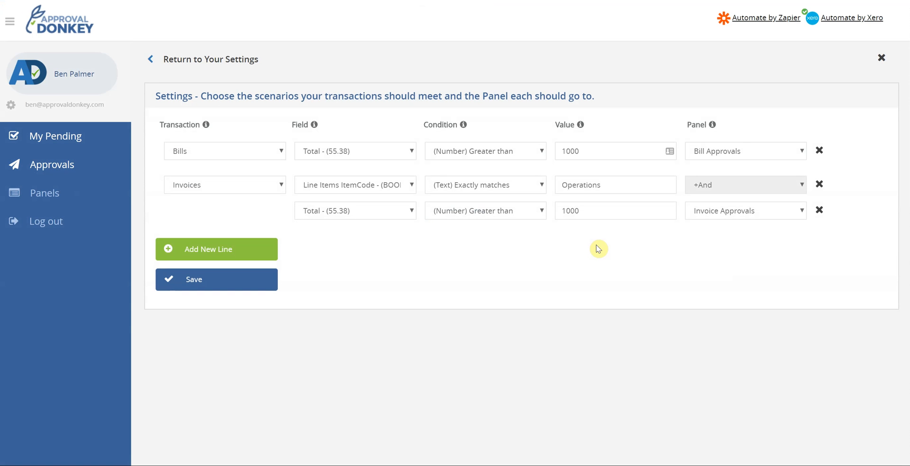
Add a Credit Notes scenario line without conditions, route it to the Credit Note Approvals panel and save the scenarios
click(215, 250)
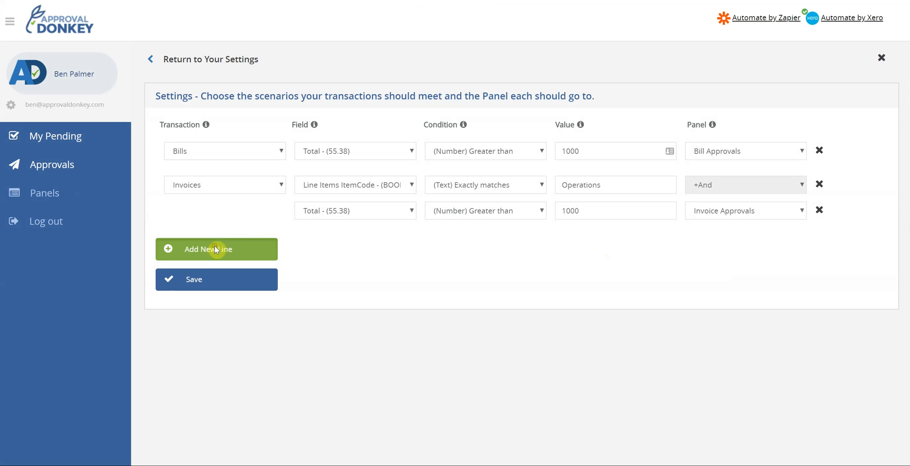
click(238, 243)
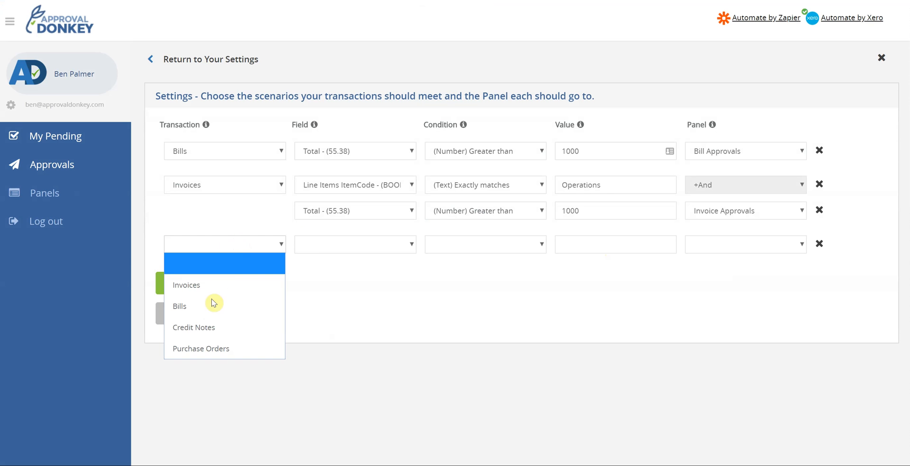
click(203, 326)
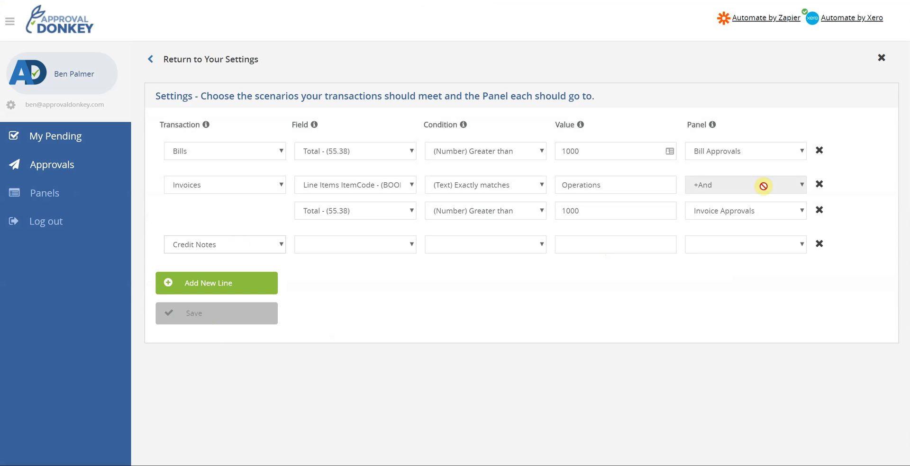
click(763, 244)
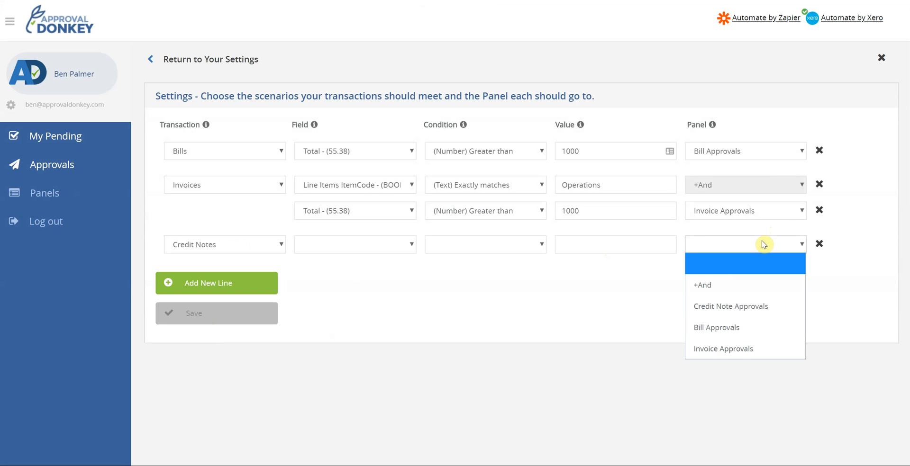
click(740, 308)
click(198, 319)
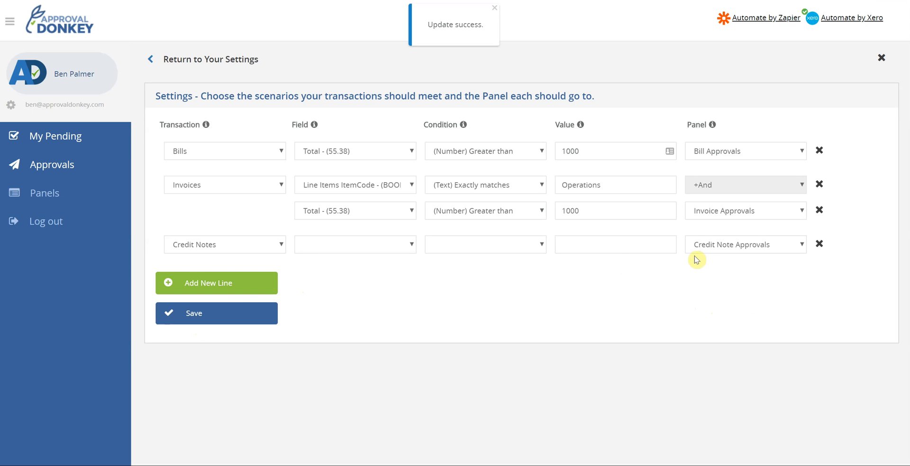
Delete the Credit Notes scenario line and save the scenarios
click(821, 245)
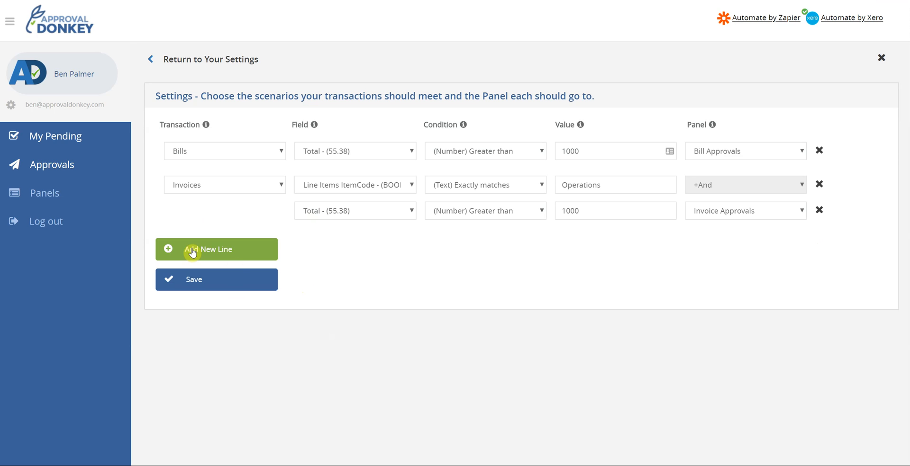
click(220, 281)
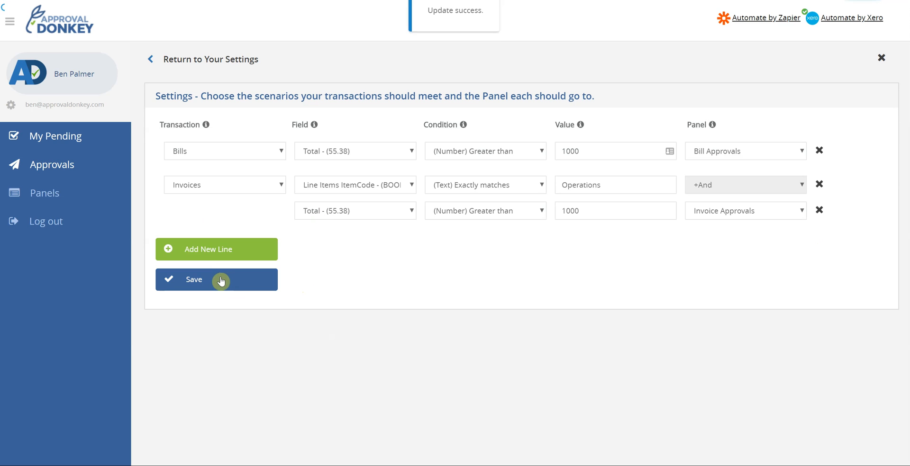
Add the Credit Notes scenario line again with no conditions, assign it to the Credit Note Approvals panel and save
click(203, 249)
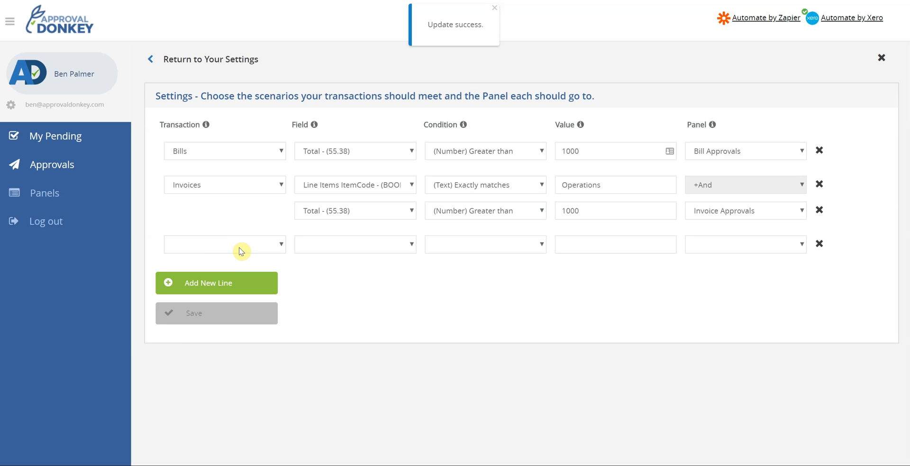
click(239, 247)
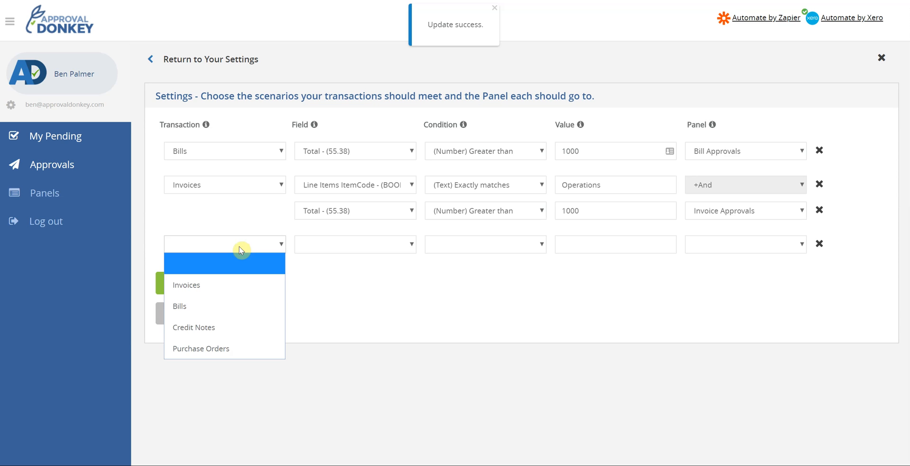
click(207, 328)
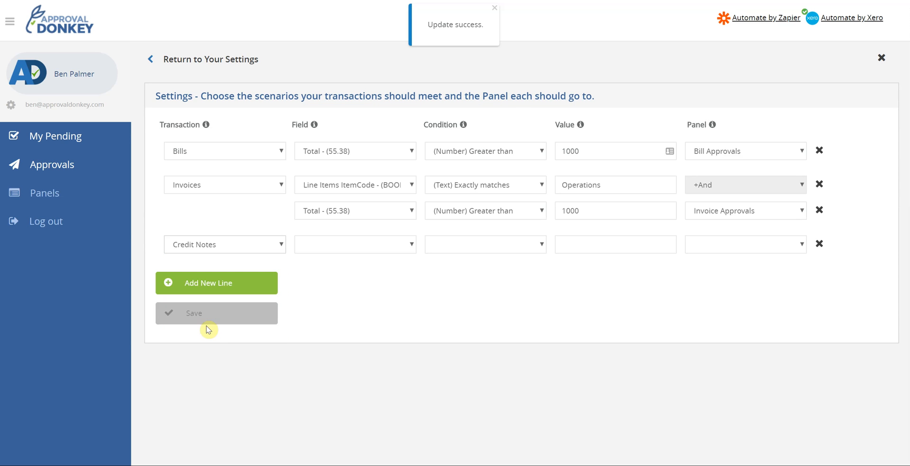
click(776, 250)
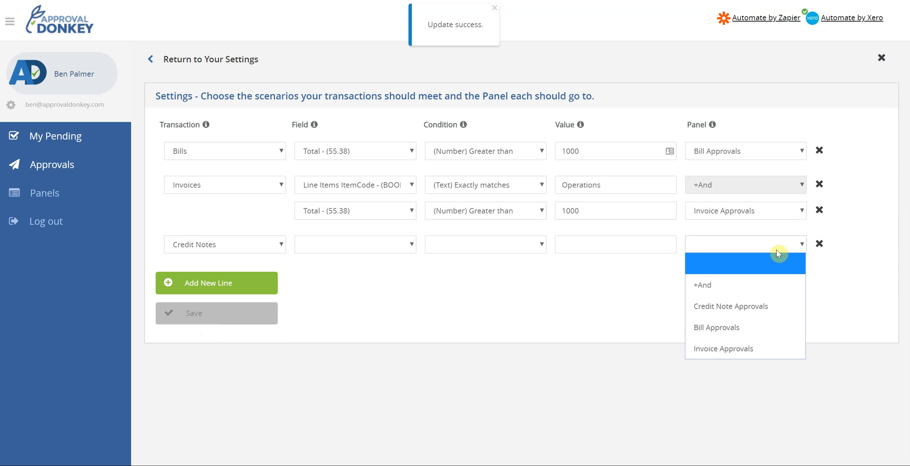
click(738, 309)
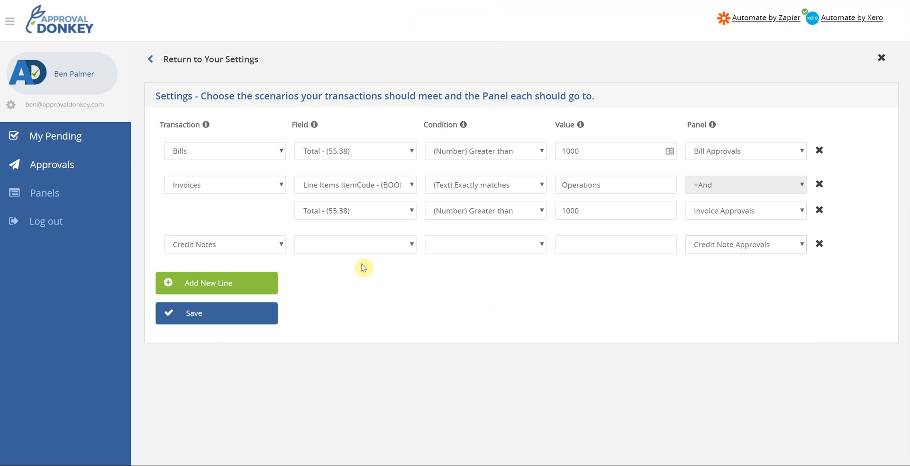
click(195, 314)
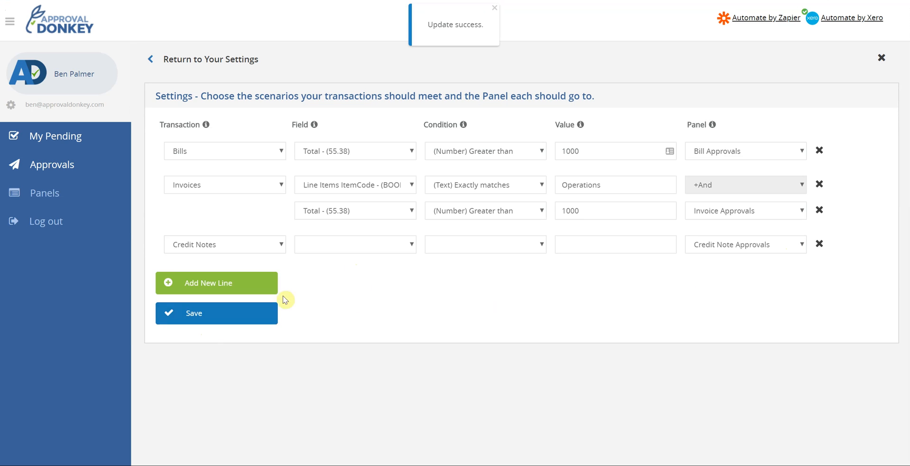
View the form for adding a member to the Invoice Approvals panel, then open the list of pending requests
click(37, 198)
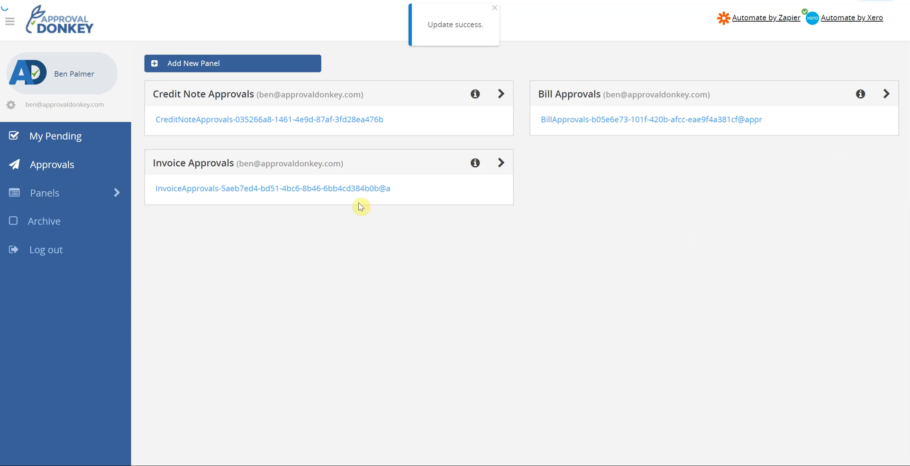
click(500, 170)
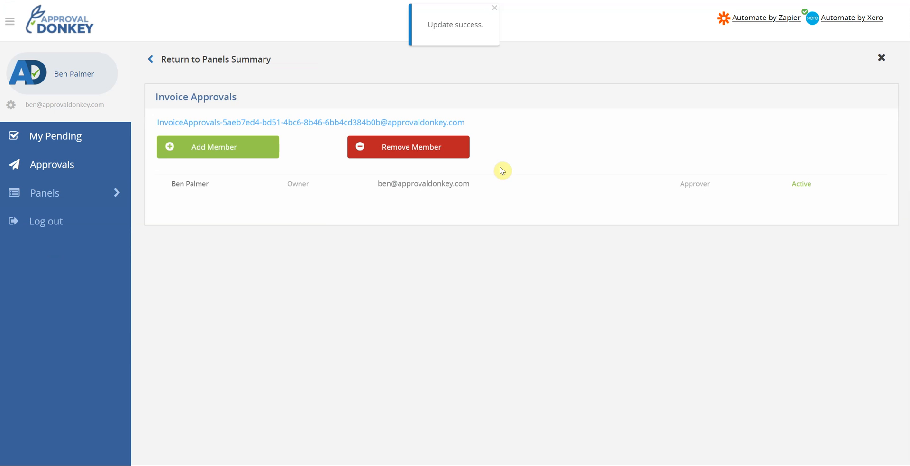
click(223, 146)
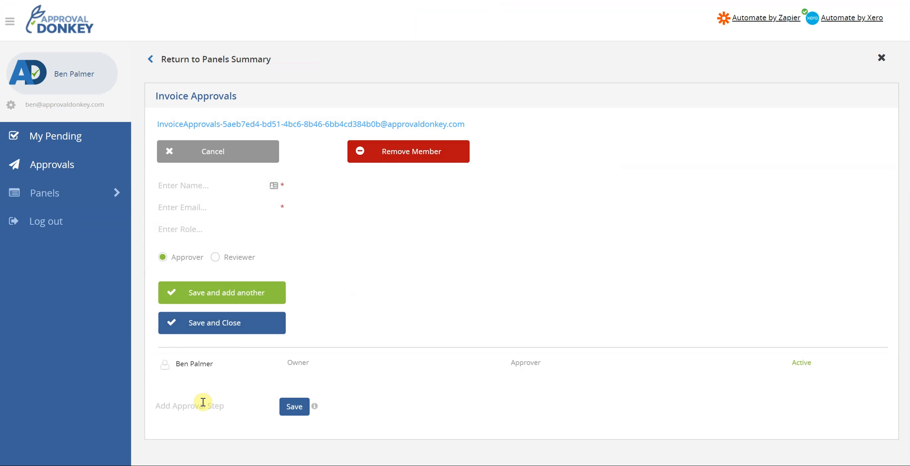
click(41, 146)
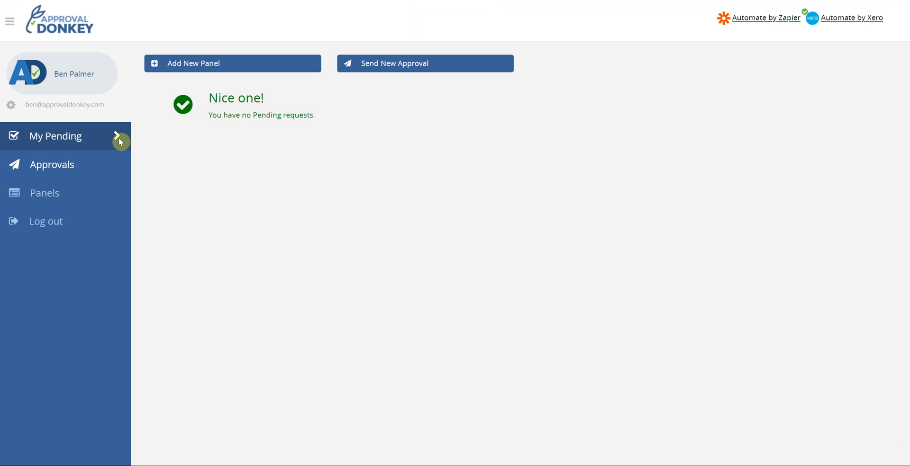